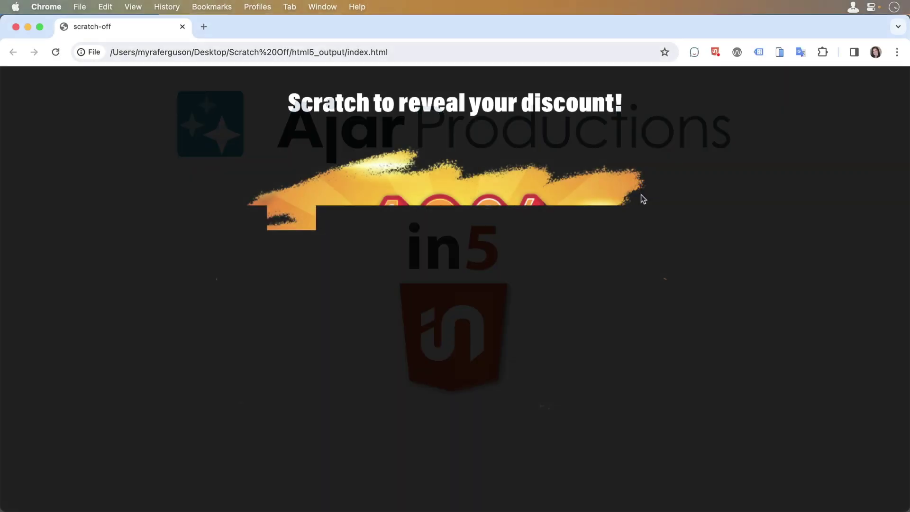
- Scratch across the black grid in Chrome to reveal the 40% OFF image, then return to InDesign
mouse_move(640, 197)
mouse_down()
mouse_move(323, 218)
mouse_move(675, 234)
mouse_move(250, 245)
mouse_move(697, 291)
mouse_move(474, 316)
mouse_move(365, 305)
mouse_move(625, 291)
mouse_move(248, 344)
mouse_move(655, 345)
mouse_move(678, 368)
mouse_move(355, 378)
mouse_move(342, 389)
mouse_move(618, 396)
mouse_move(268, 409)
mouse_up()
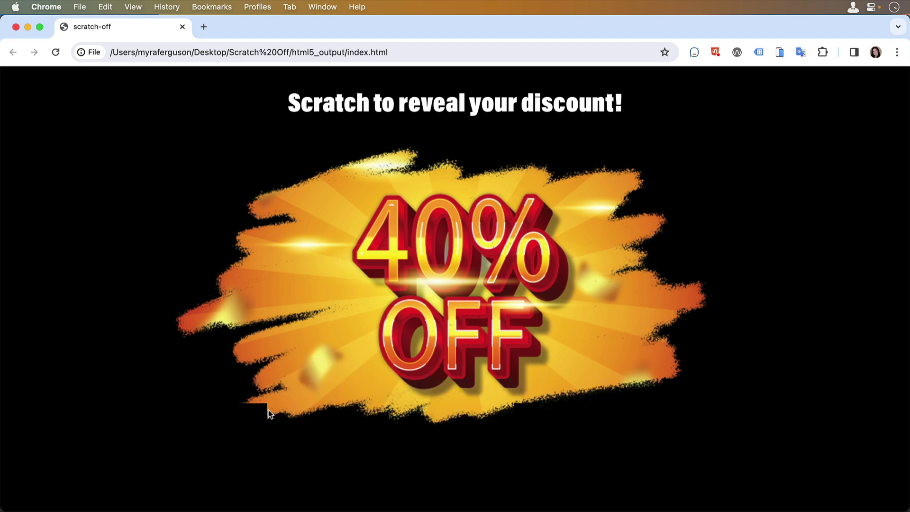
key(super+Tab)
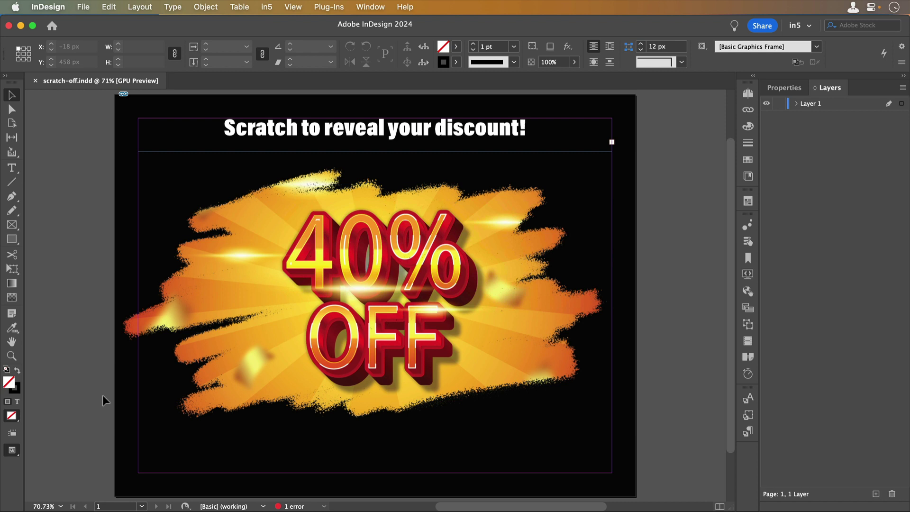
- Lock Layer 1, add Layer 2, and draw a 35 px black-filled, strokeless square at the top-left
click(780, 104)
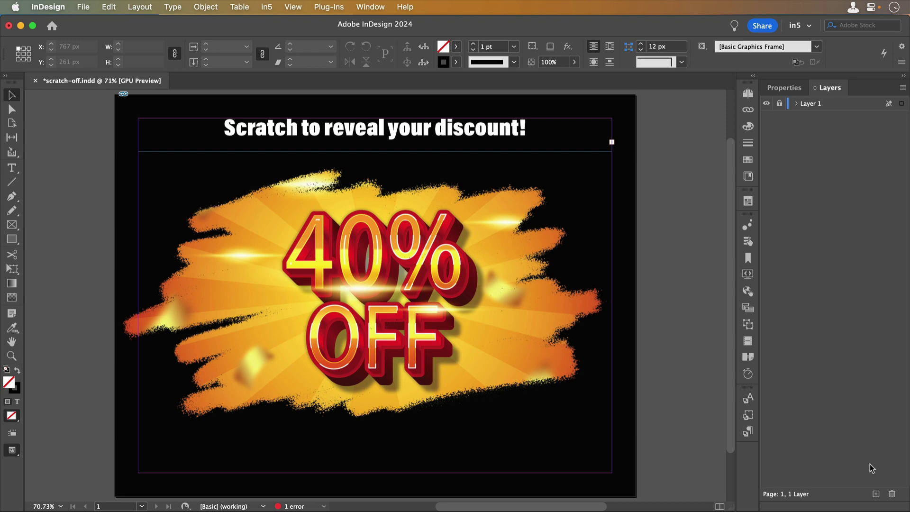
click(875, 495)
click(12, 239)
drag(115, 152, 138, 193)
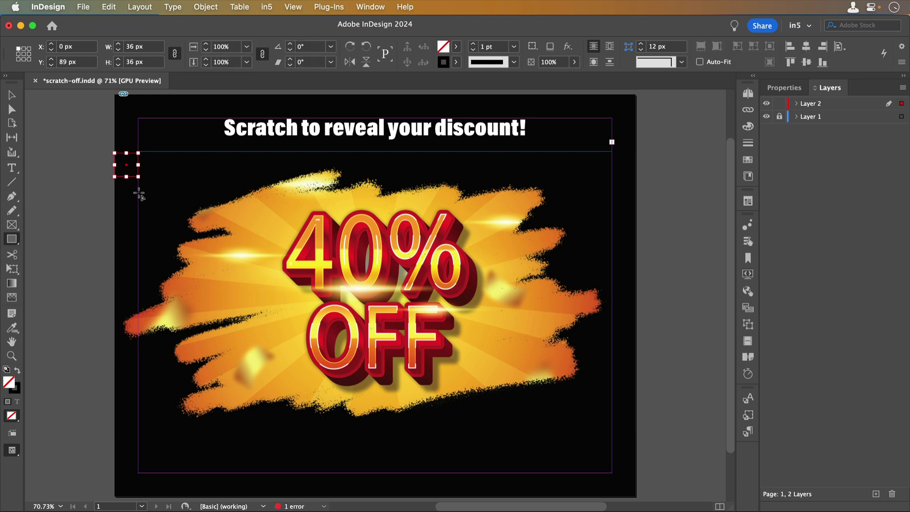
click(17, 371)
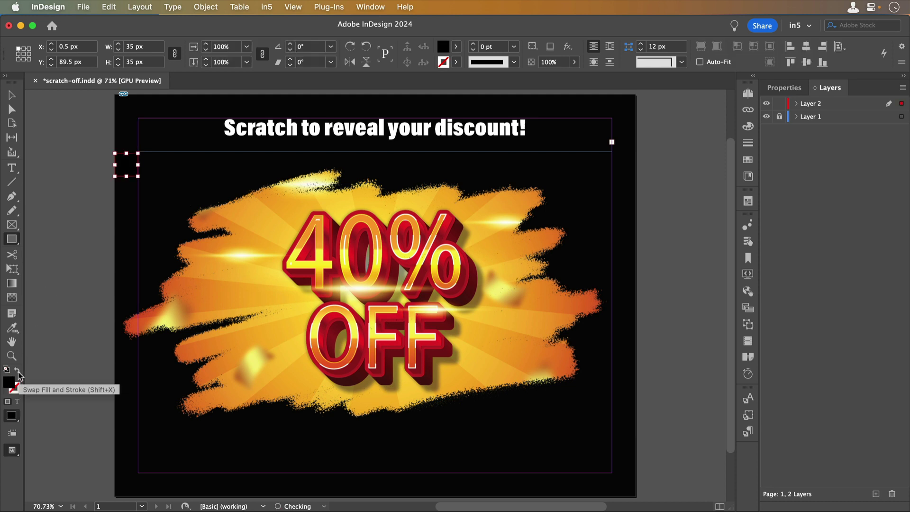
click(12, 95)
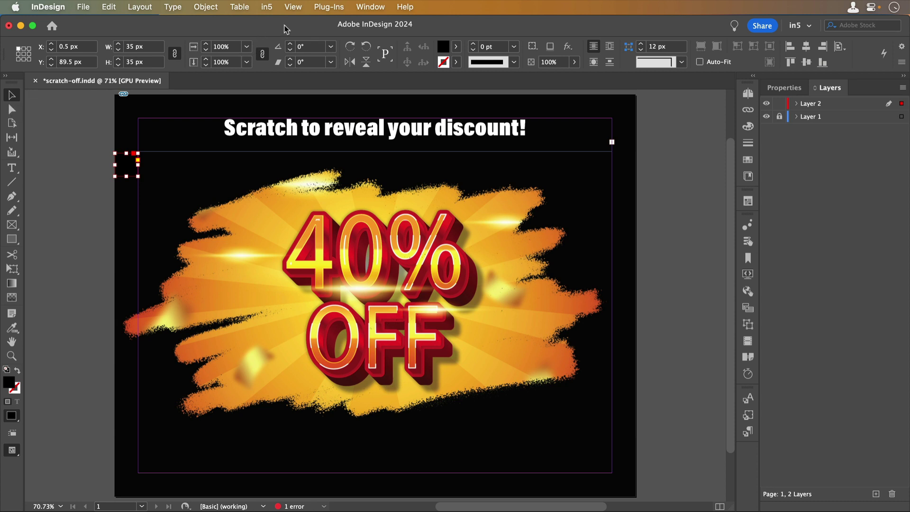
- Convert the black square into a multi-state object in the Object States panel
click(370, 6)
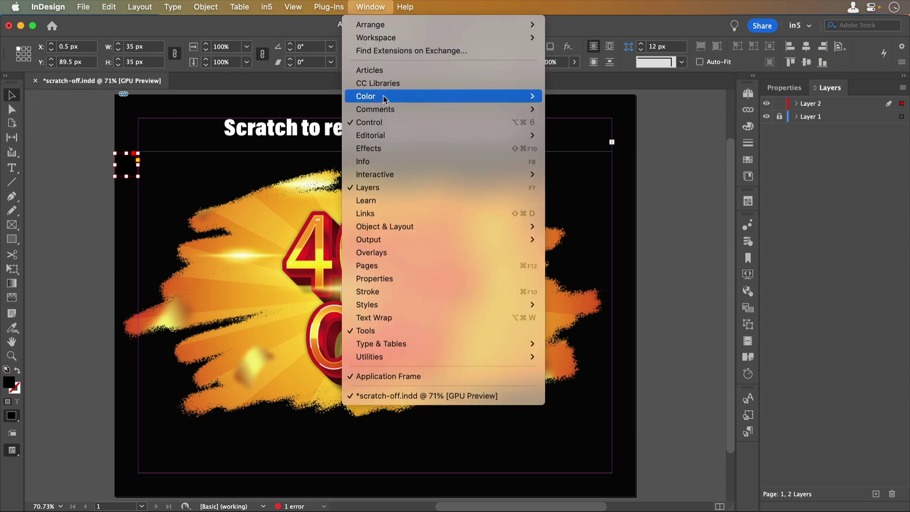
mouse_move(435, 174)
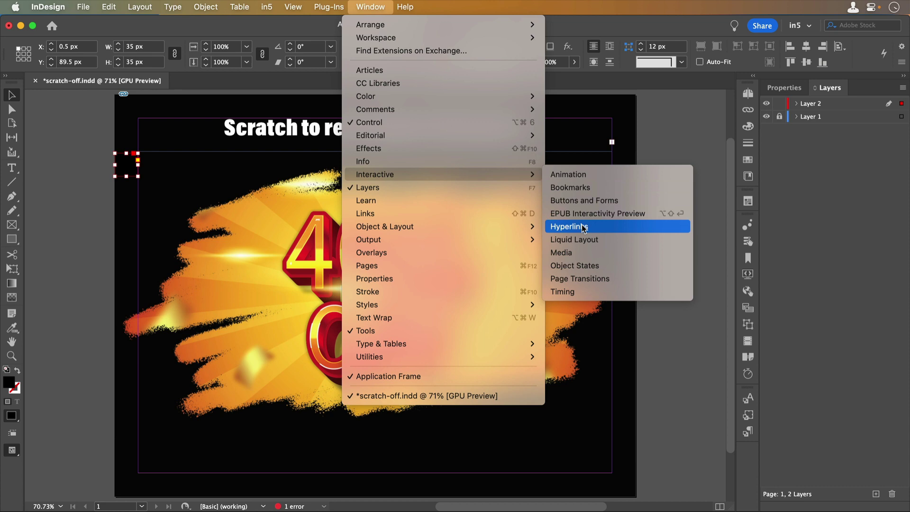
click(601, 264)
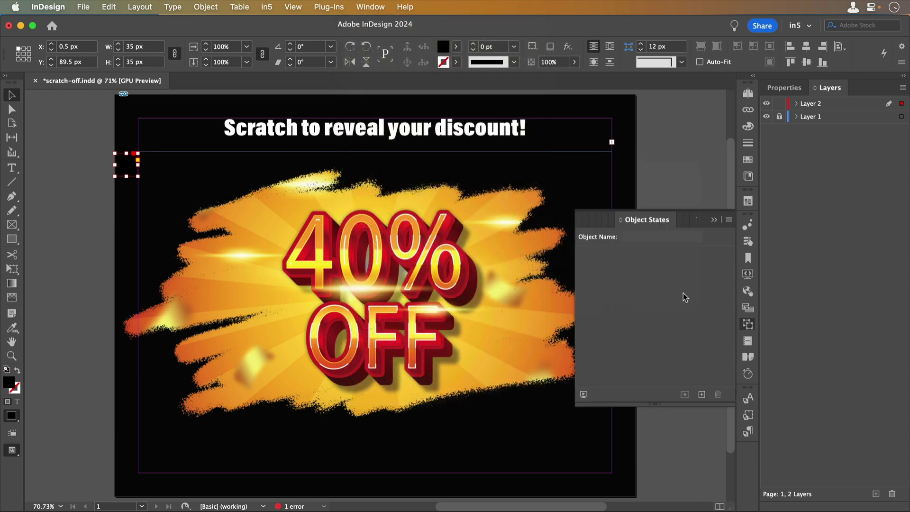
click(701, 396)
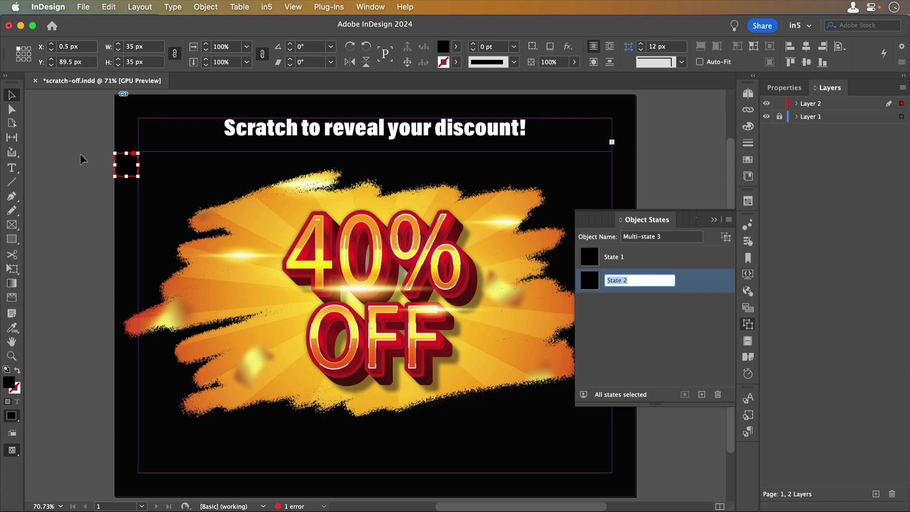
- Set State 2's fill to [None], then return to State 1 with the square selected
click(119, 164)
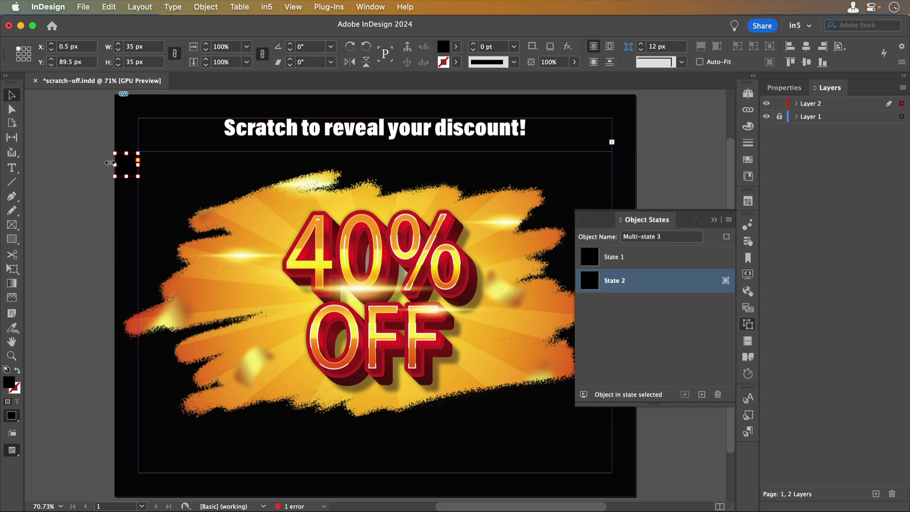
click(457, 50)
click(379, 85)
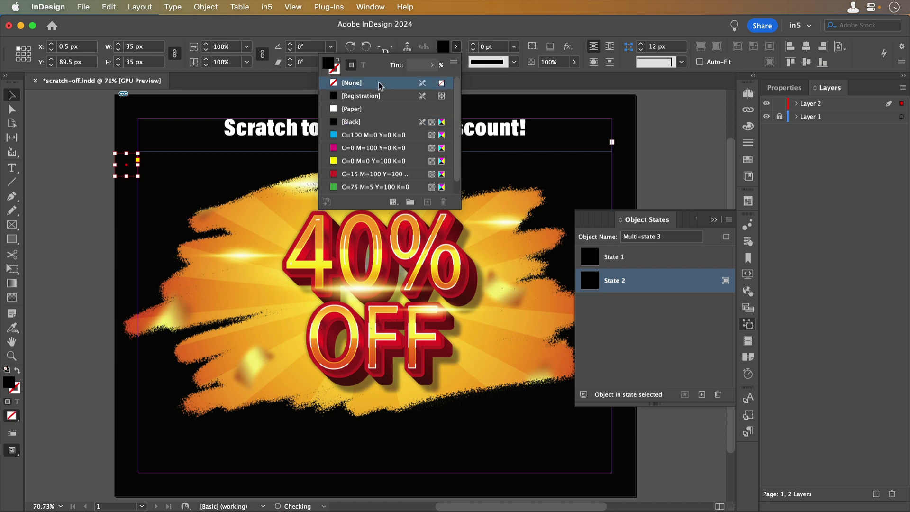
click(661, 258)
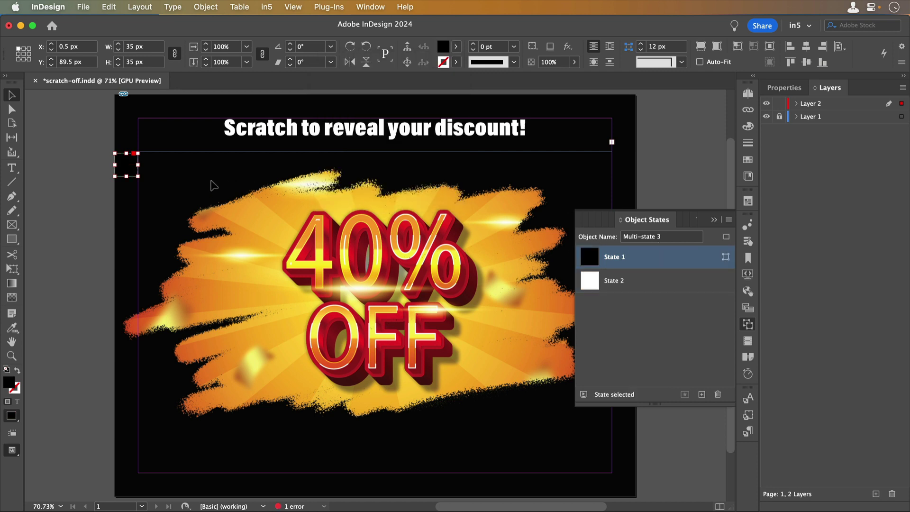
click(125, 169)
- Make the square a Button in the Buttons and Forms panel
click(371, 7)
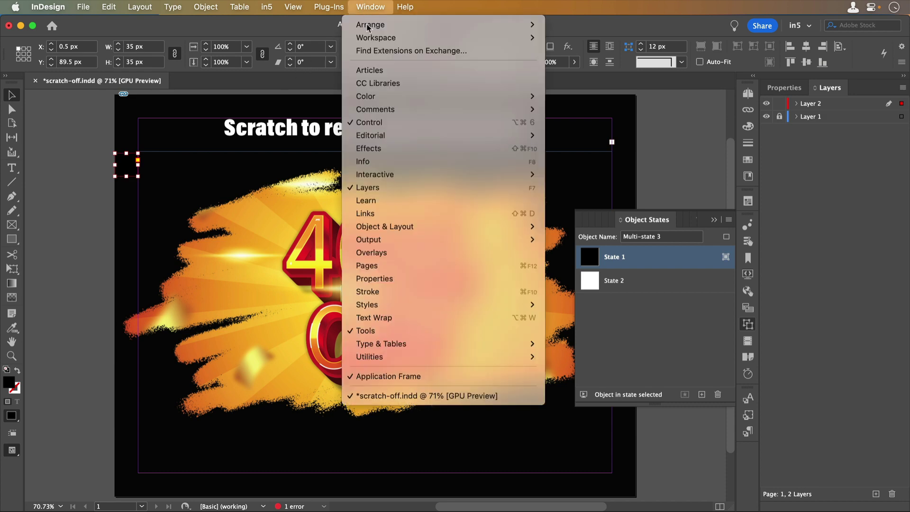
mouse_move(445, 174)
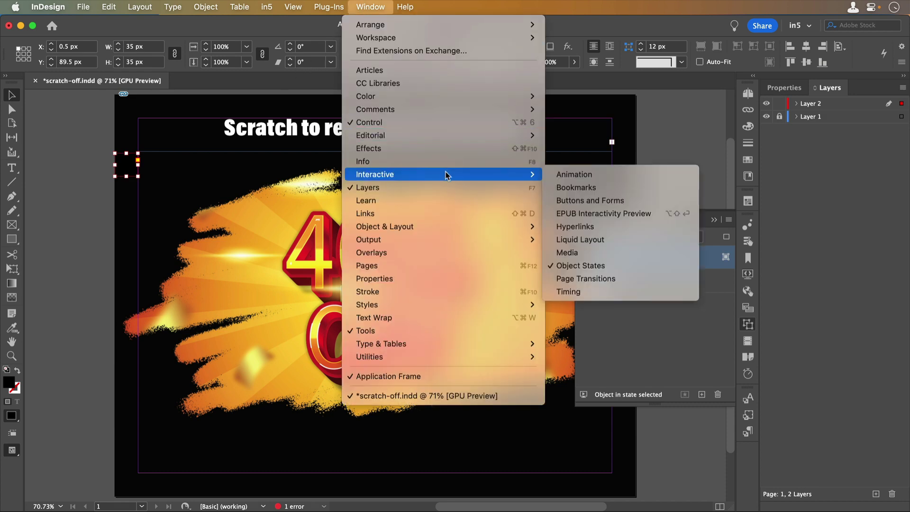
click(588, 197)
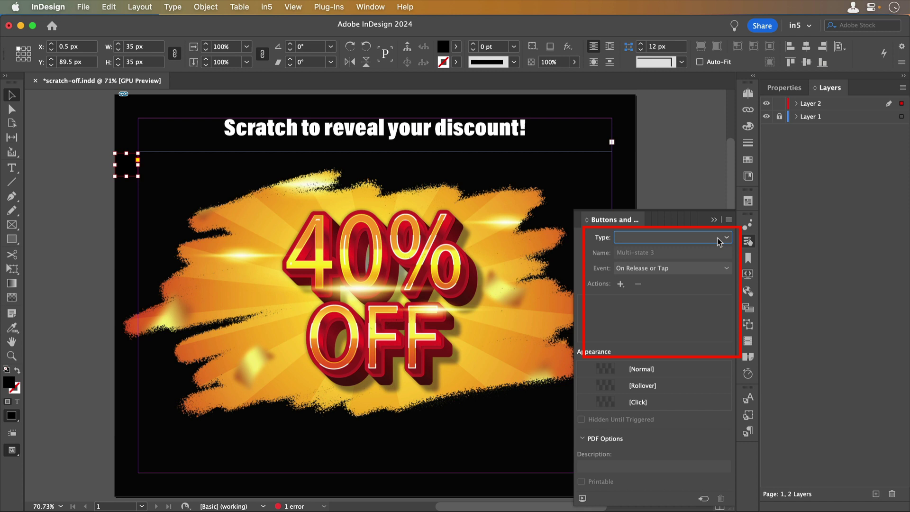
click(719, 240)
click(719, 250)
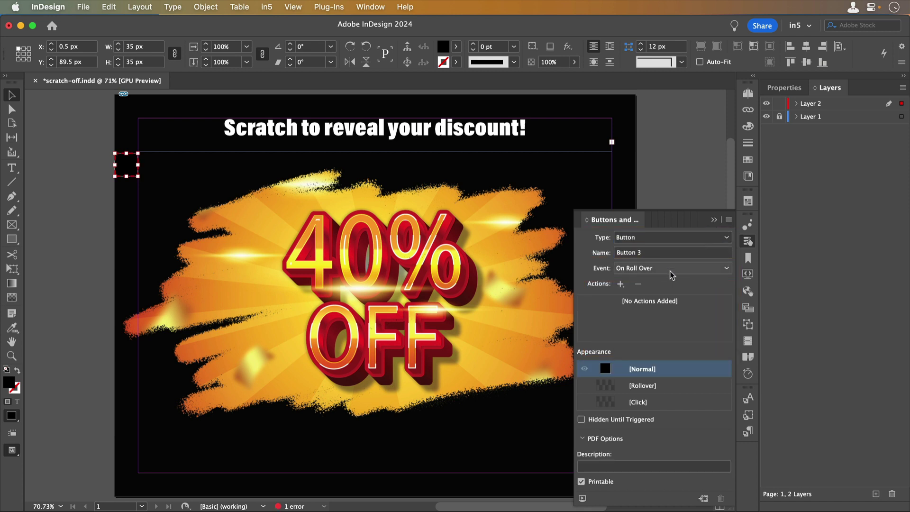
- Add a Go To Next State action for Multi-state 3, with Stop at Last State checked
click(620, 284)
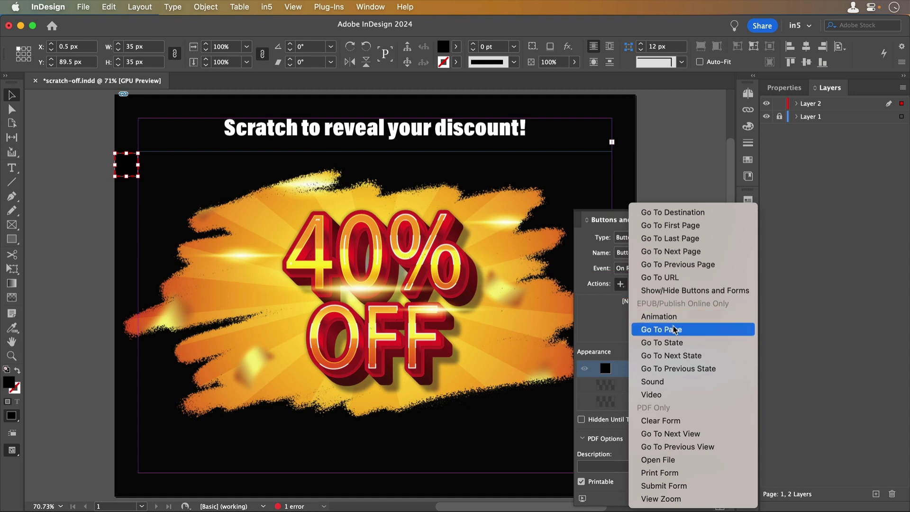
click(700, 356)
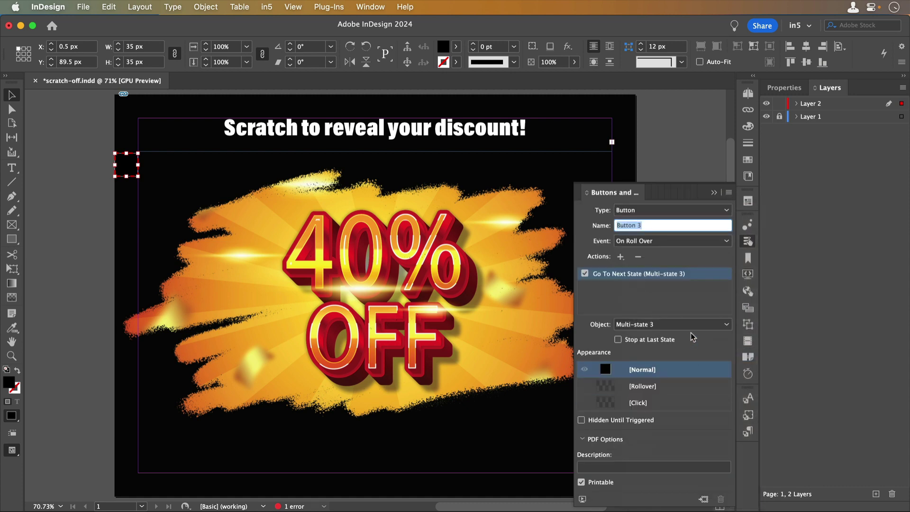
click(697, 328)
click(697, 328)
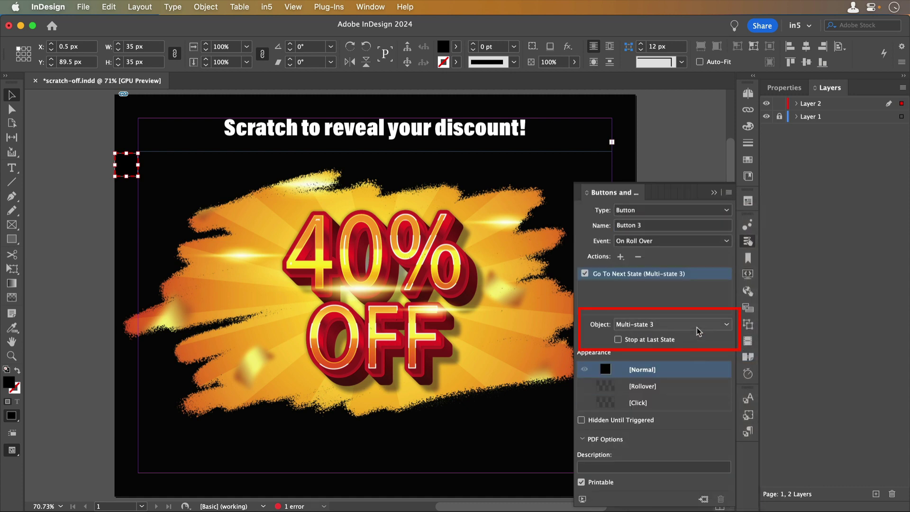
click(618, 340)
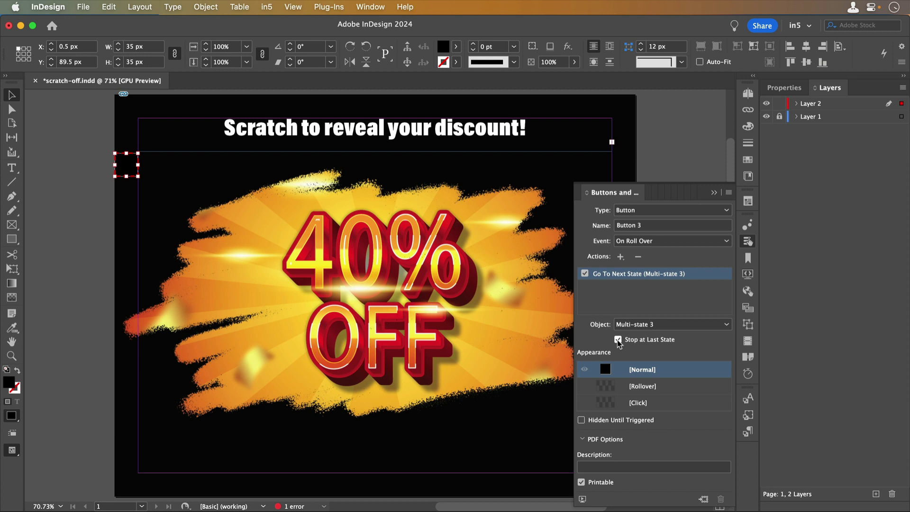
- Reselect the black square and start a Step and Repeat with Create as a grid checked
click(714, 193)
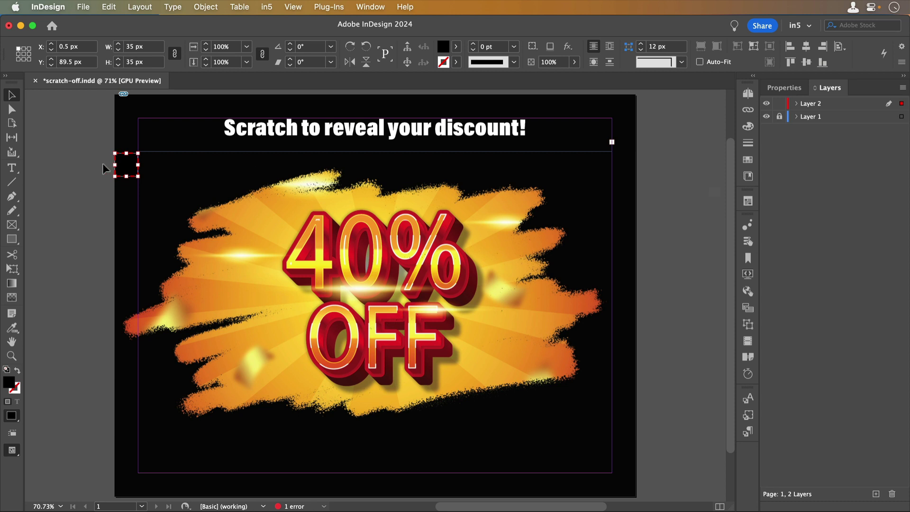
click(84, 163)
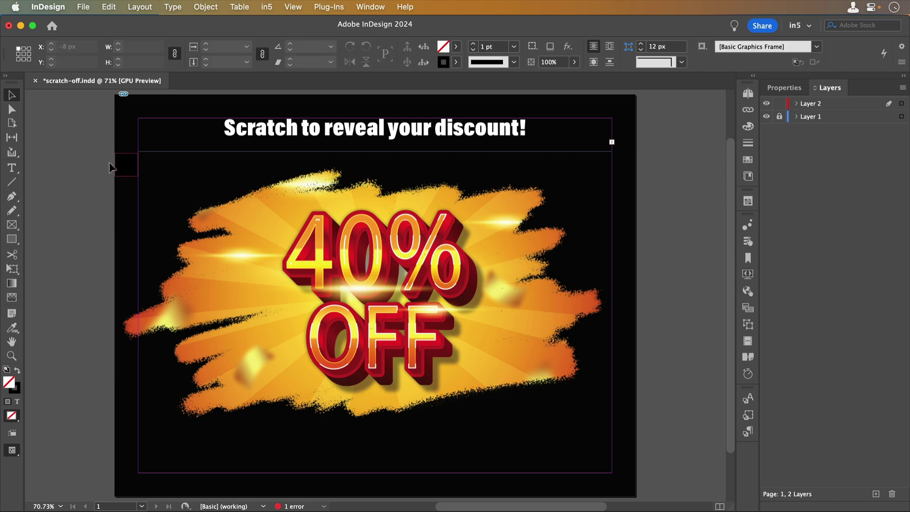
click(128, 169)
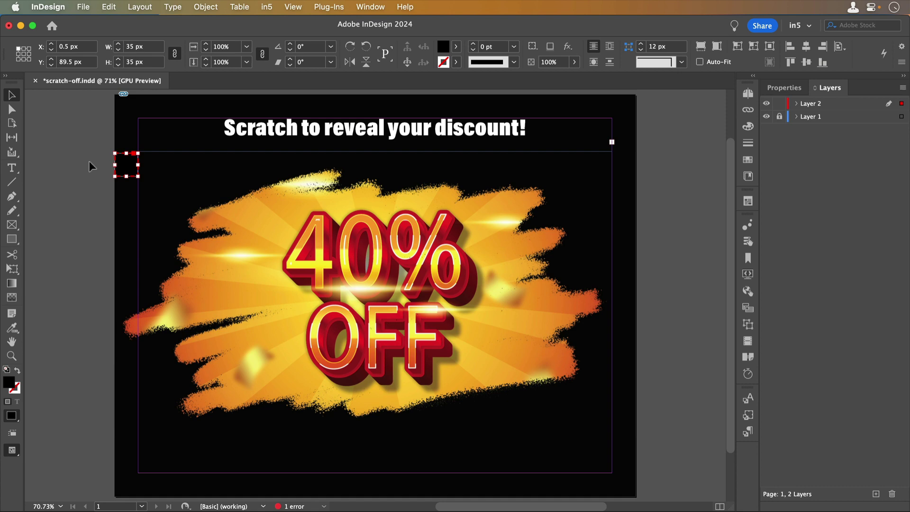
click(110, 7)
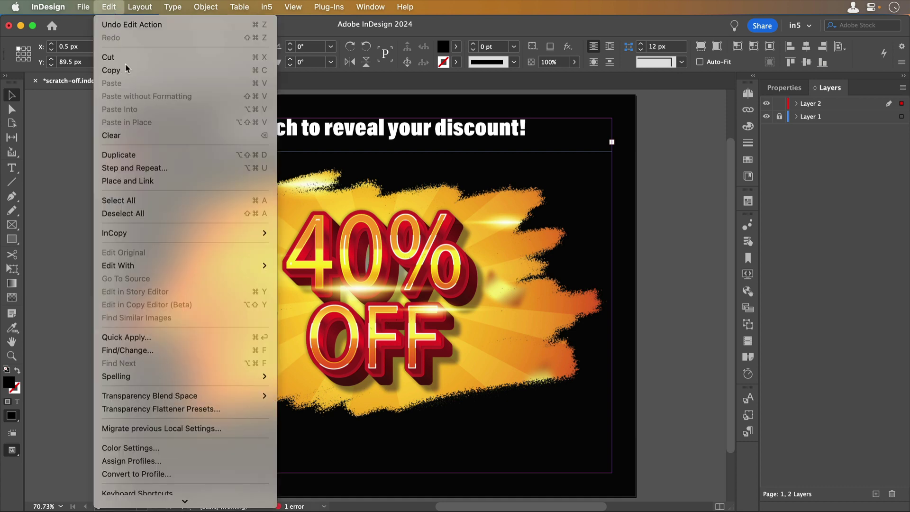
click(173, 168)
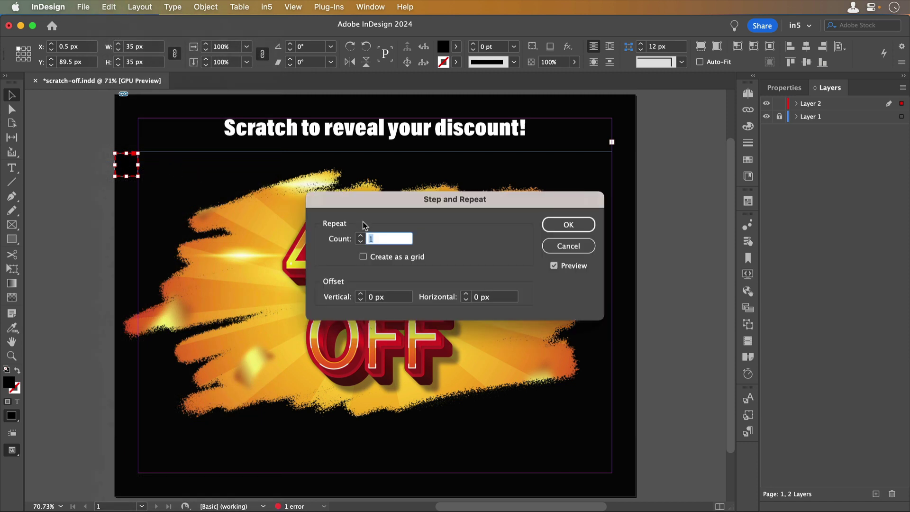
click(364, 257)
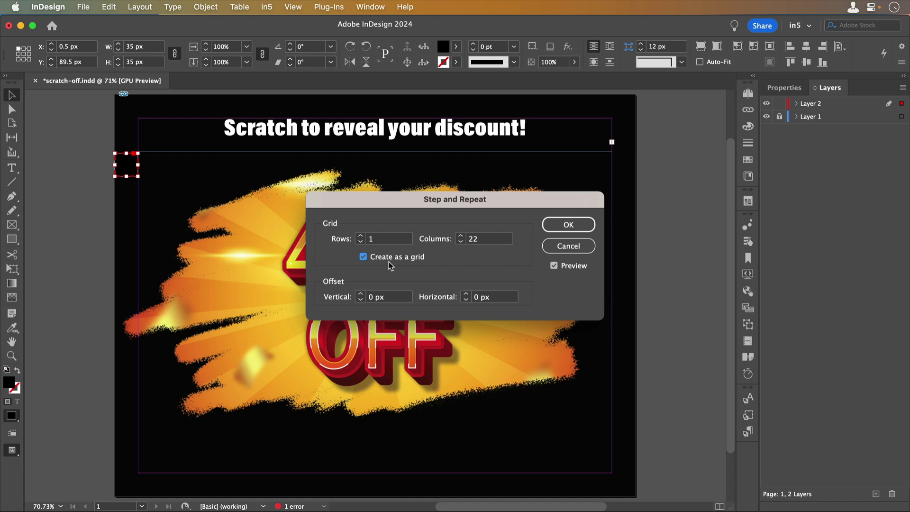
- Set 12 rows, 22 columns, and 34 px vertical and horizontal offsets to create the grid
click(385, 298)
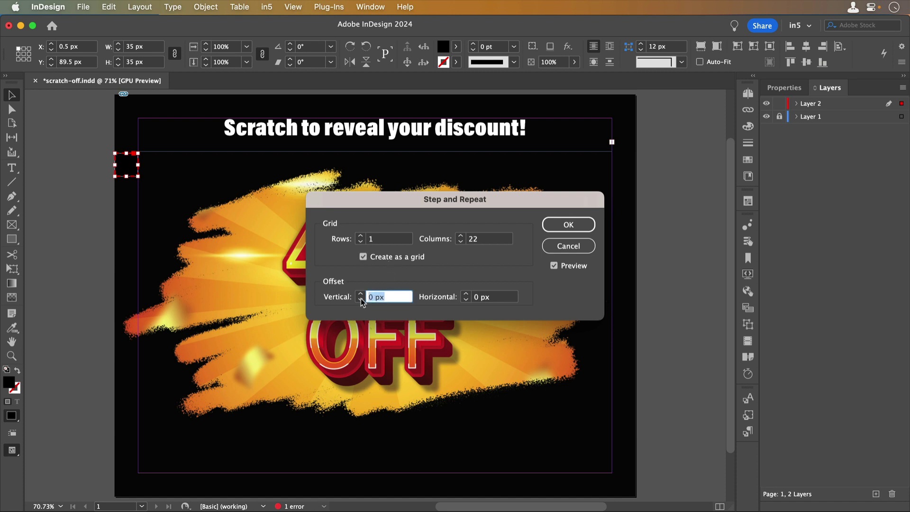
text(36)
key(Tab)
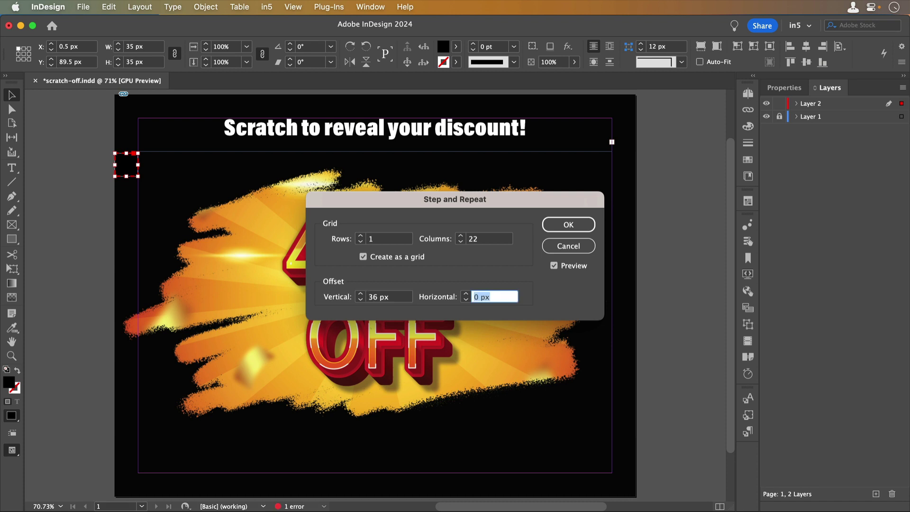
text(36)
double_click(374, 297)
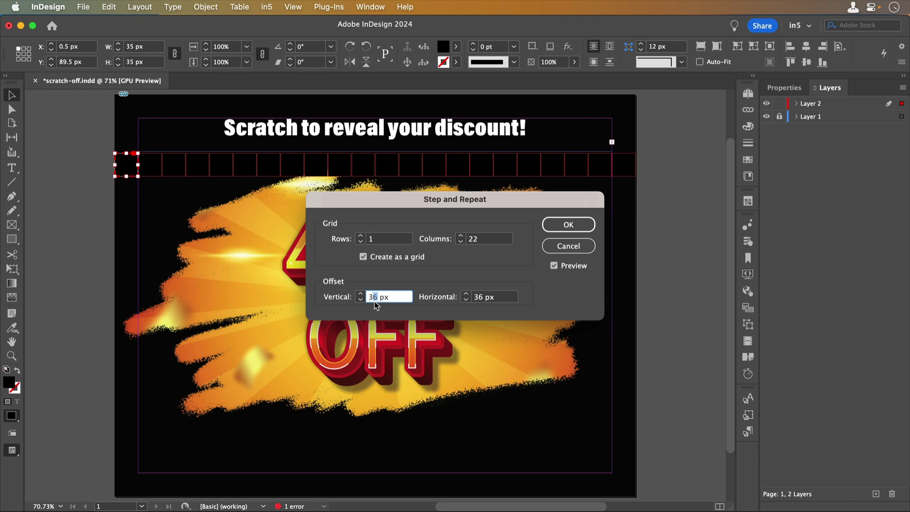
text(34)
click(481, 298)
text(4)
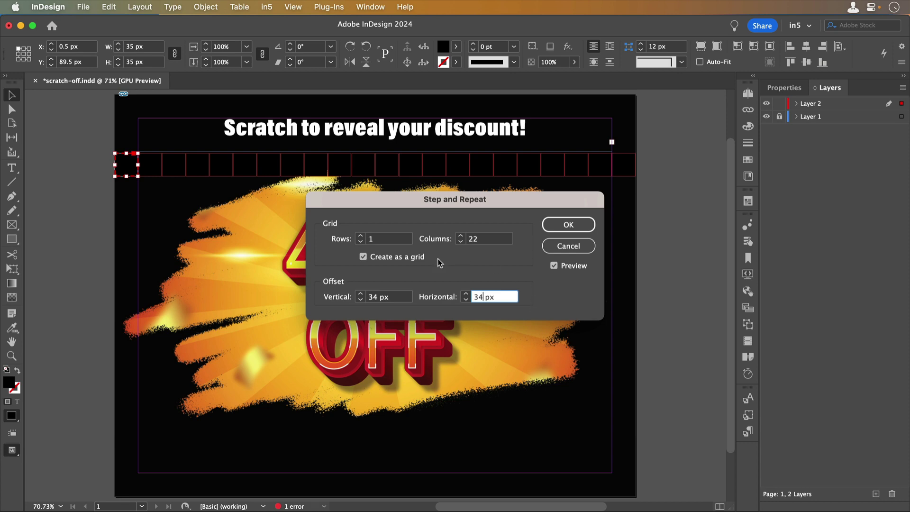
click(377, 240)
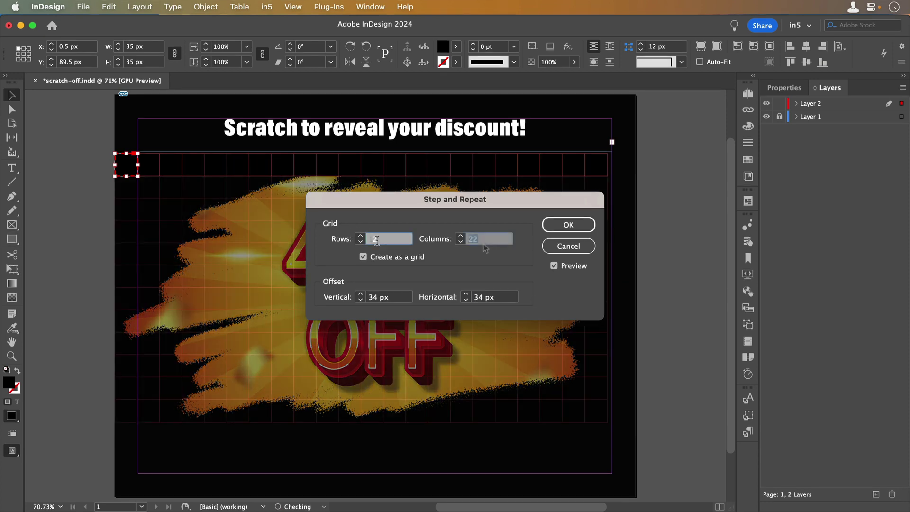
text(2)
key(Tab)
click(568, 225)
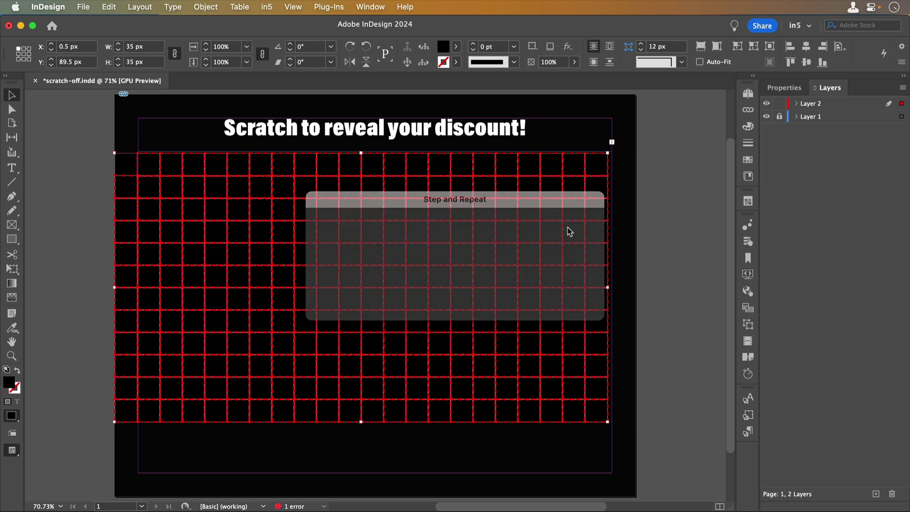
- Move Layer 2 below the artwork, delete grid squares outside the 40% OFF image, then move it back on top
scroll(572, 234, down, 1)
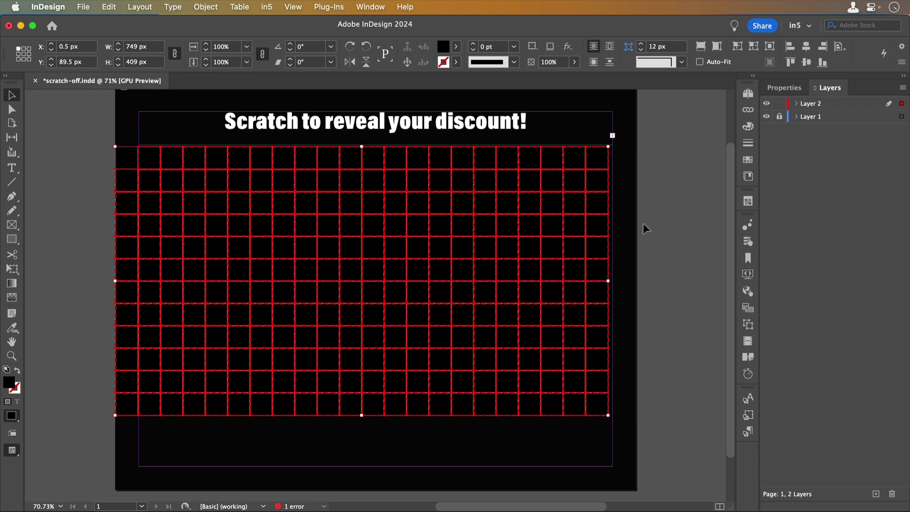
scroll(643, 224, up, 1)
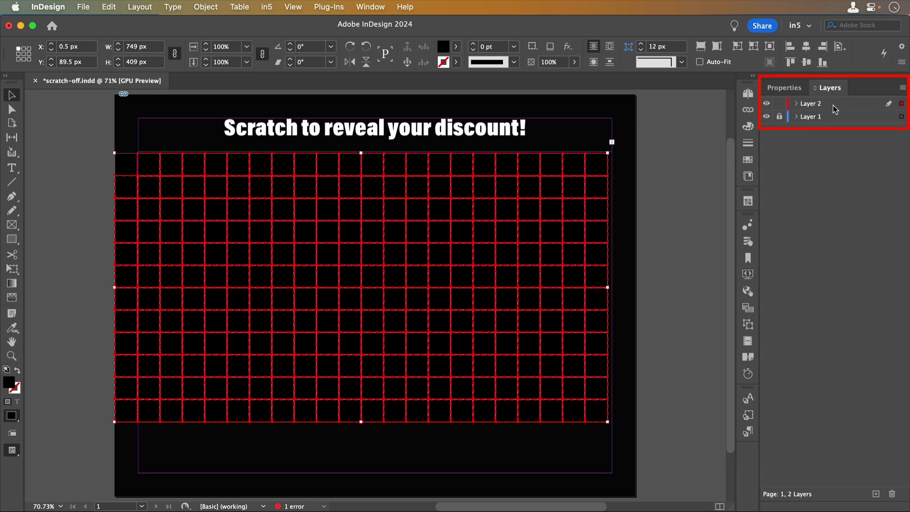
drag(835, 109, 835, 121)
drag(256, 154, 147, 280)
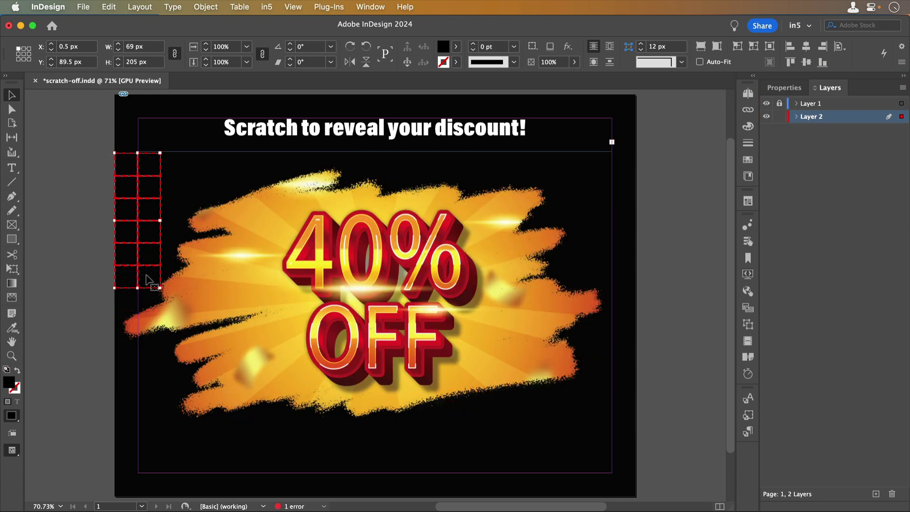
click(97, 159)
key(super+z)
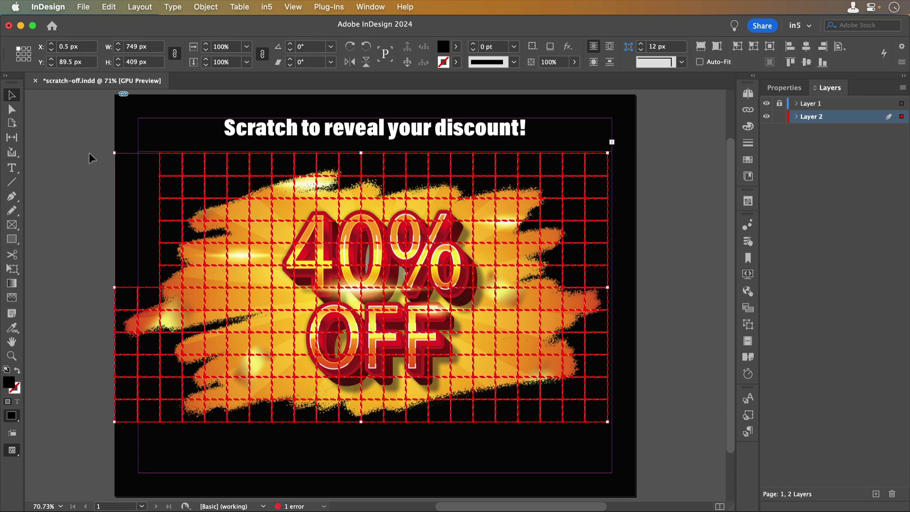
drag(89, 153, 178, 238)
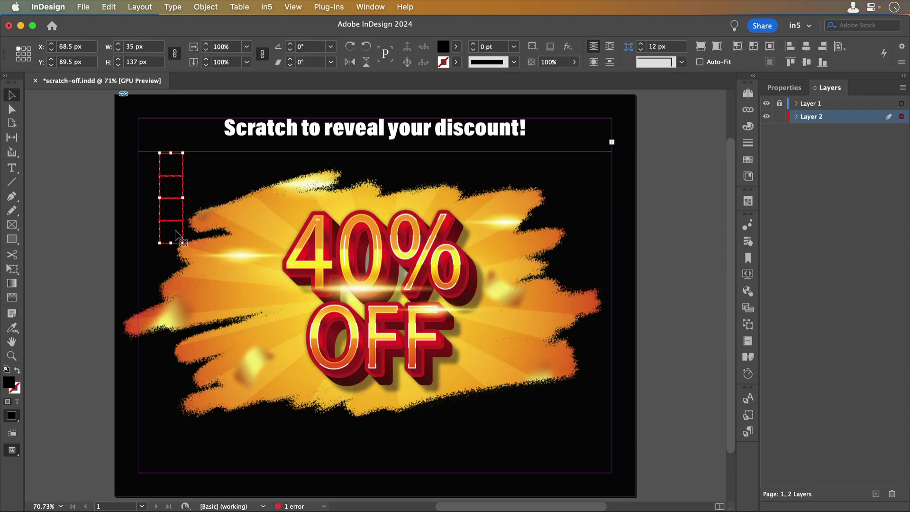
key(super+a)
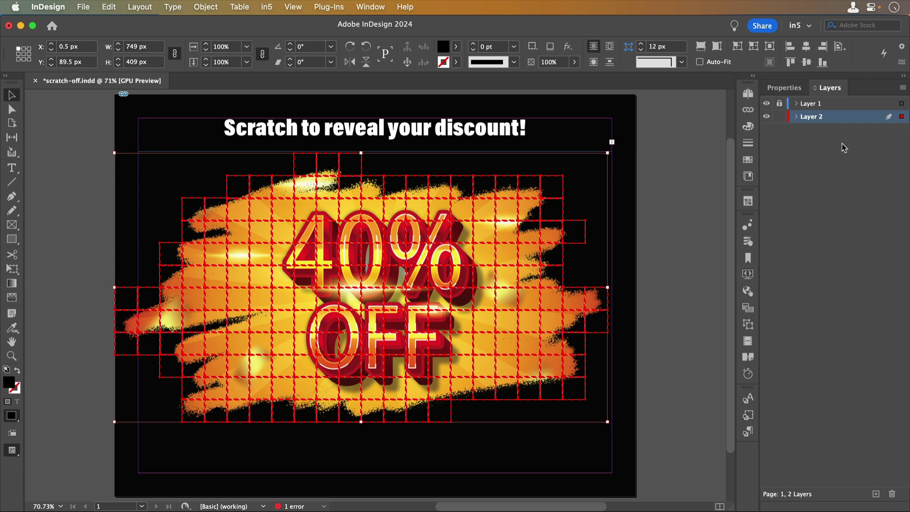
drag(829, 117, 828, 102)
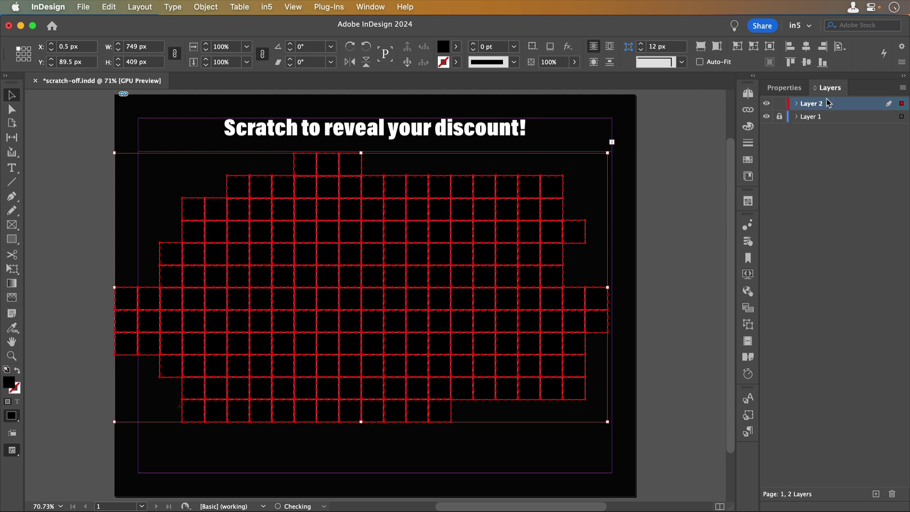
click(698, 153)
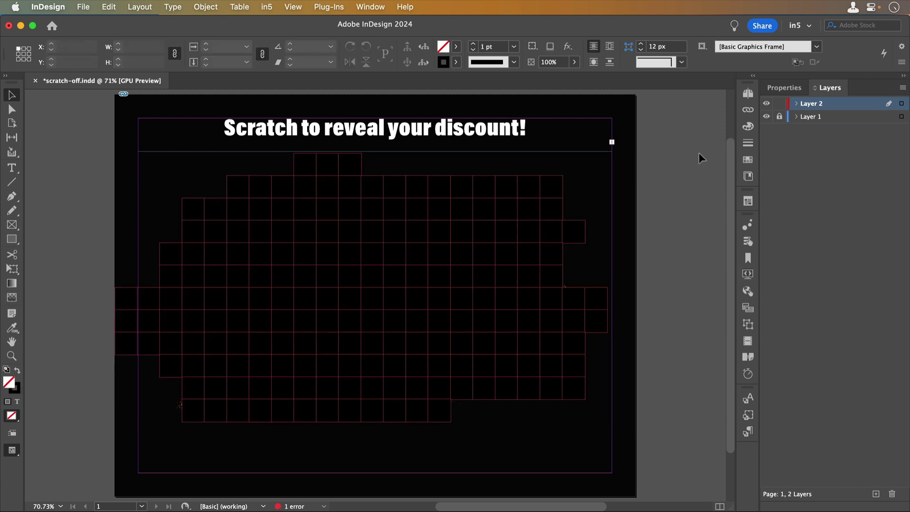
- Save, export the page as HTML5 with in5 using Basic settings, and scratch the browser preview
key(super+s)
click(266, 7)
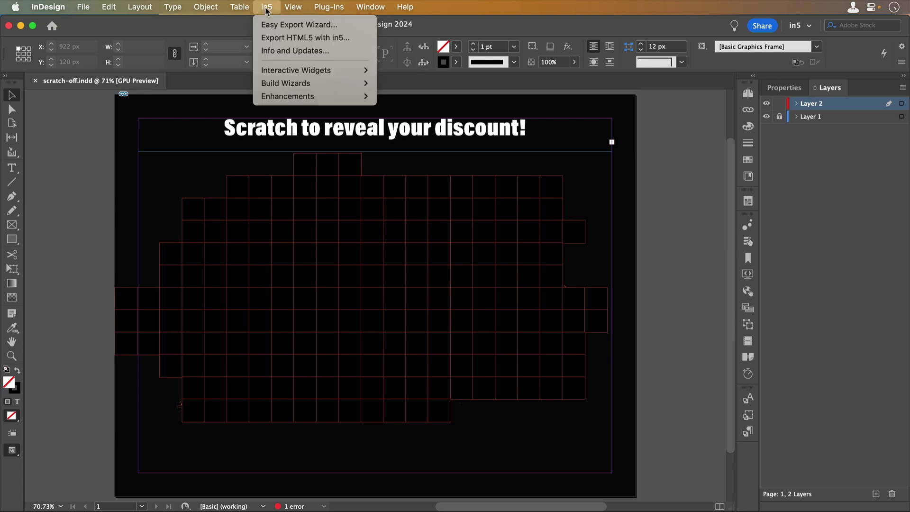
click(271, 37)
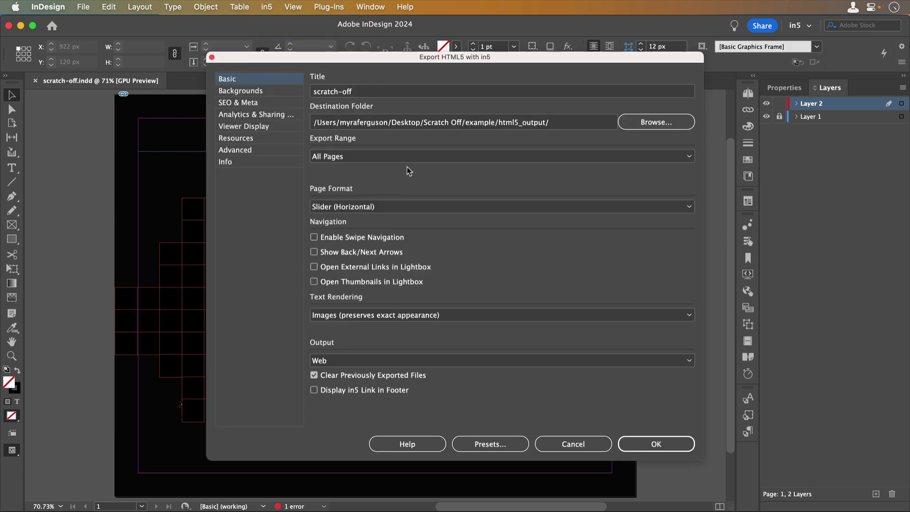
click(656, 444)
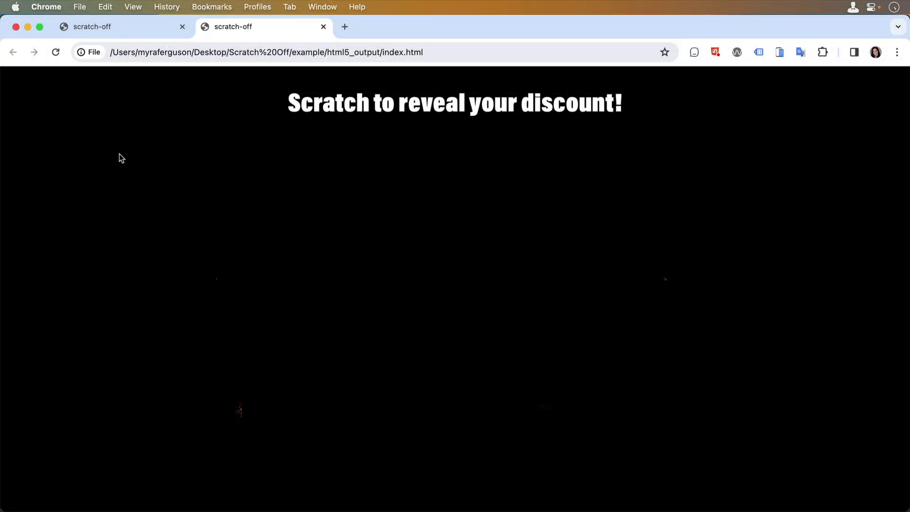
mouse_move(122, 158)
mouse_down()
mouse_move(175, 410)
mouse_move(284, 290)
mouse_move(260, 187)
mouse_move(451, 171)
mouse_move(616, 194)
mouse_move(319, 179)
mouse_move(425, 176)
mouse_move(311, 229)
mouse_move(523, 254)
mouse_move(677, 239)
mouse_move(587, 237)
mouse_move(582, 184)
mouse_move(641, 198)
mouse_move(615, 304)
mouse_move(271, 282)
mouse_move(671, 341)
mouse_move(618, 394)
mouse_move(553, 294)
mouse_move(406, 372)
mouse_move(472, 406)
mouse_move(357, 366)
mouse_up()
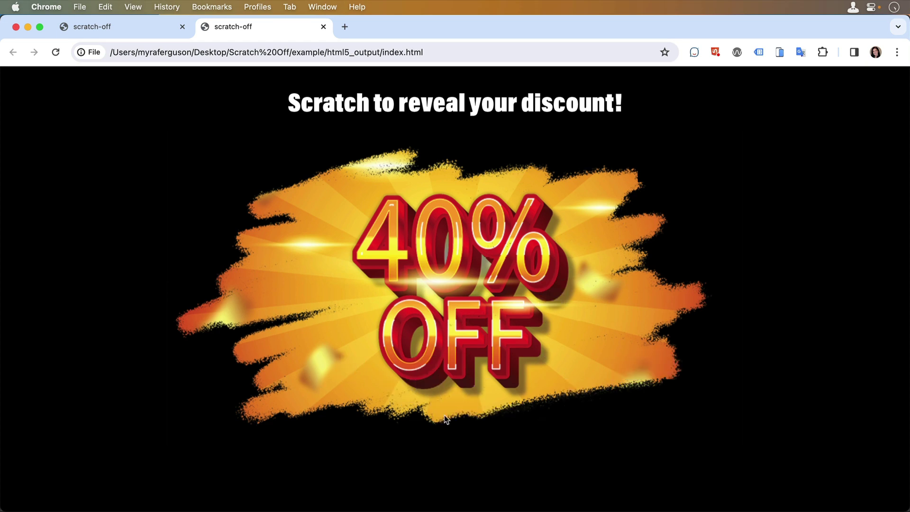